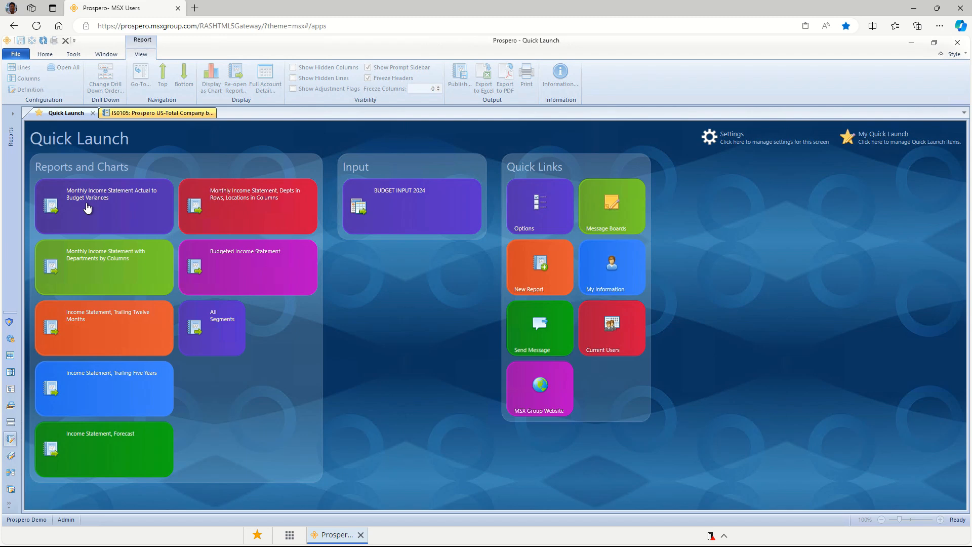
Open the options for the Monthly Income Statement Actual to Budget Variances report and review its Company, Location and Department prompts.
{"action": "left_click", "coordinate": [87, 204]}
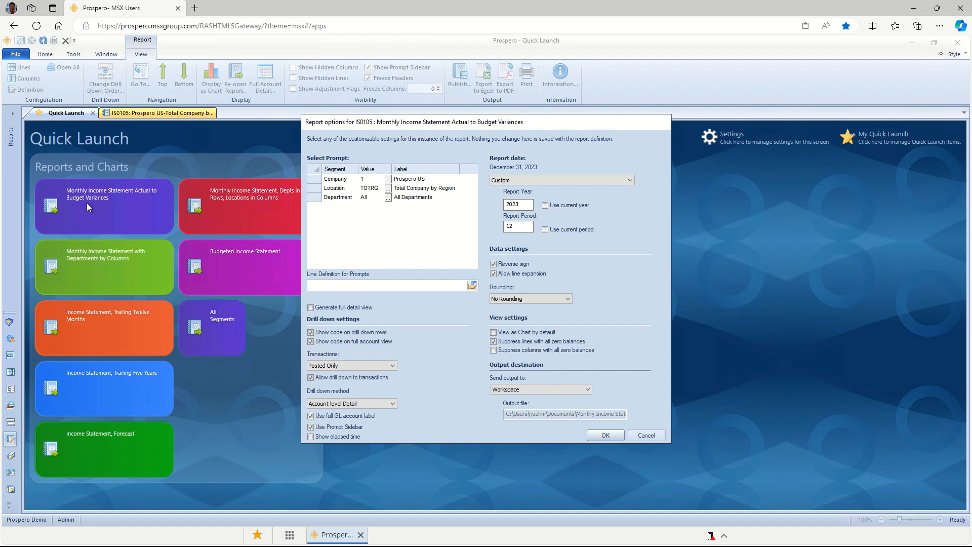
{"action": "left_click", "coordinate": [347, 182]}
{"action": "left_click", "coordinate": [374, 180]}
{"action": "left_click", "coordinate": [428, 180]}
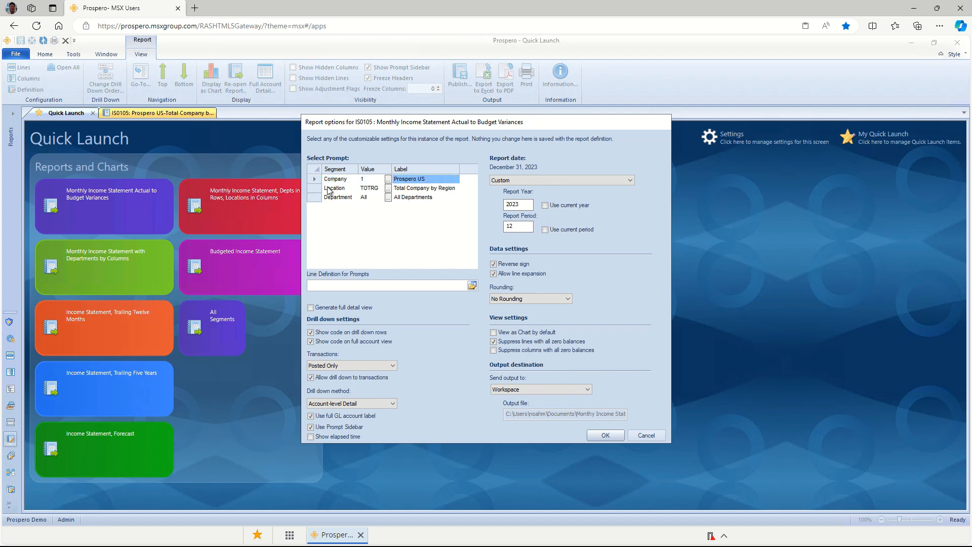
{"action": "left_click", "coordinate": [369, 198]}
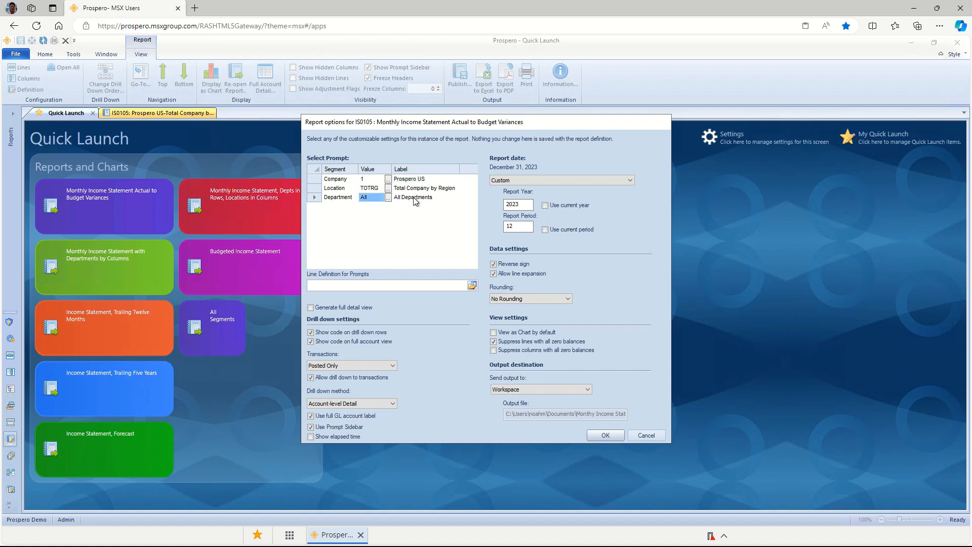
{"action": "left_click", "coordinate": [415, 198]}
{"action": "left_click", "coordinate": [340, 187]}
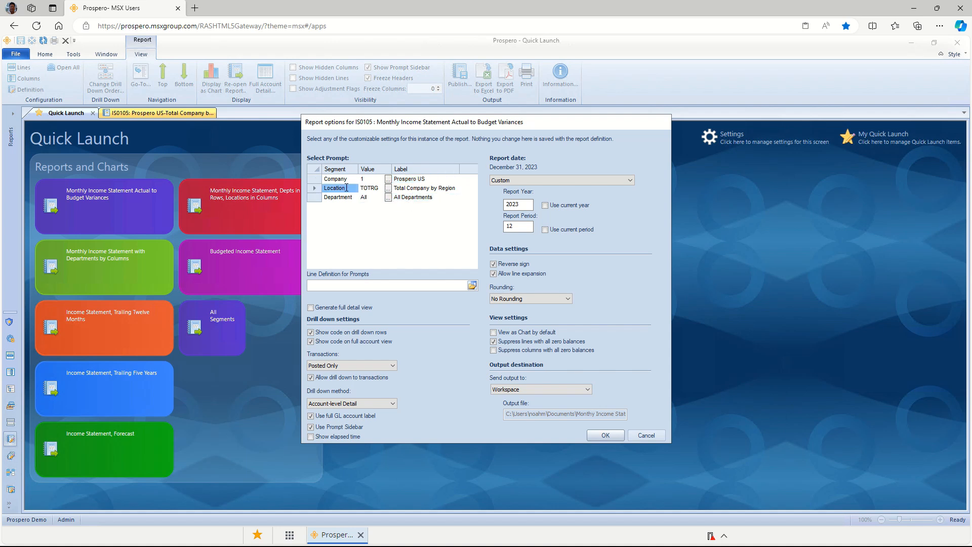
{"action": "left_click", "coordinate": [423, 189]}
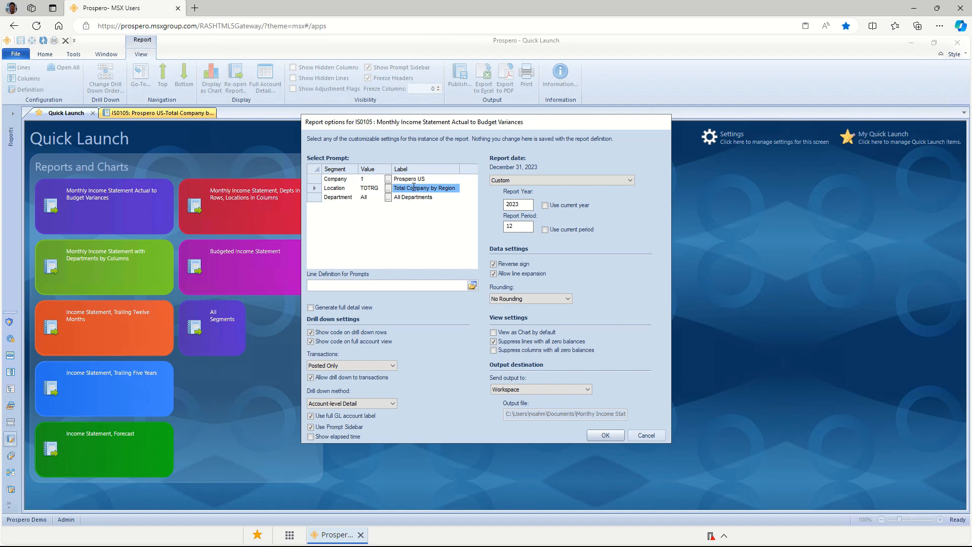
Open the Location prompt's selection trees, look through All Locations, and expand TOTRG - Total Company by Region.
{"action": "left_click", "coordinate": [388, 190]}
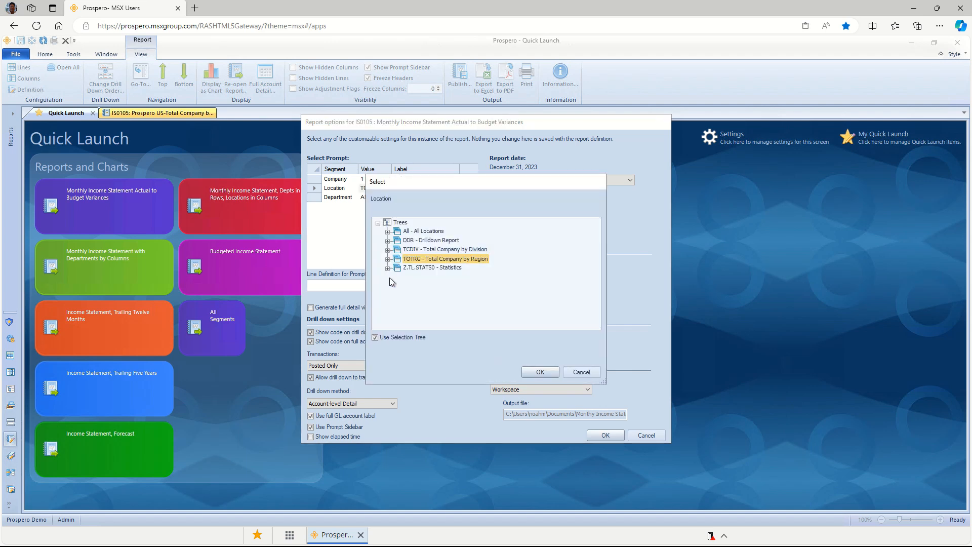
{"action": "left_click", "coordinate": [388, 231]}
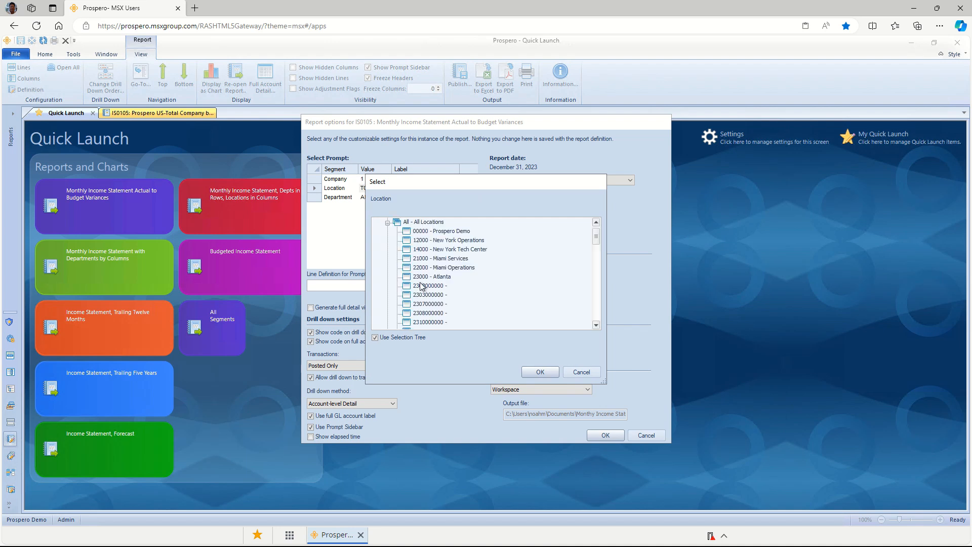
{"action": "left_click", "coordinate": [388, 222]}
{"action": "left_click", "coordinate": [434, 250]}
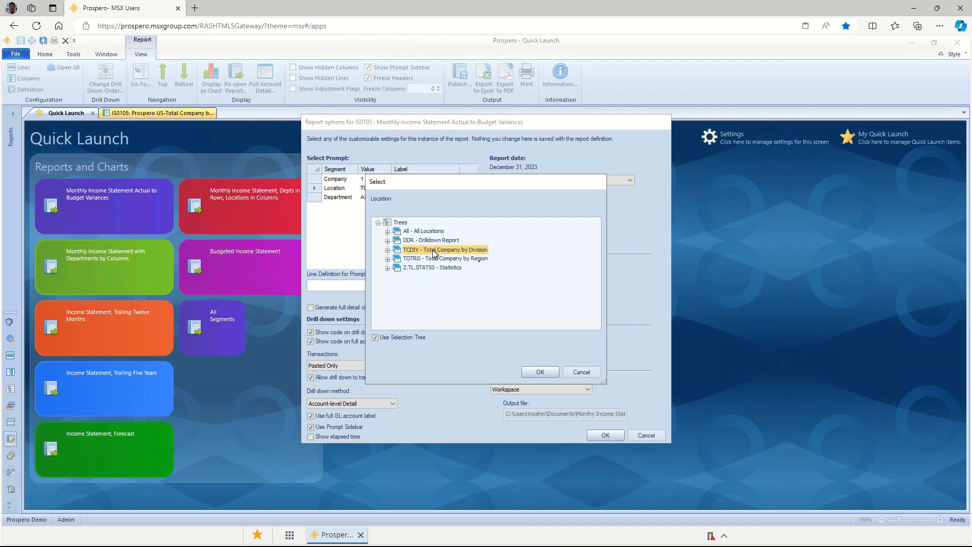
{"action": "left_click", "coordinate": [443, 259]}
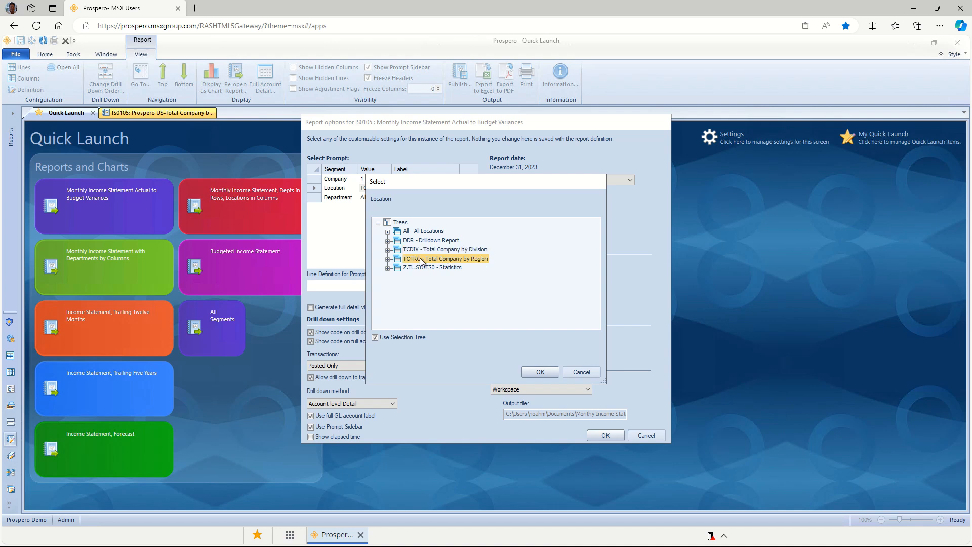
{"action": "left_click", "coordinate": [388, 260]}
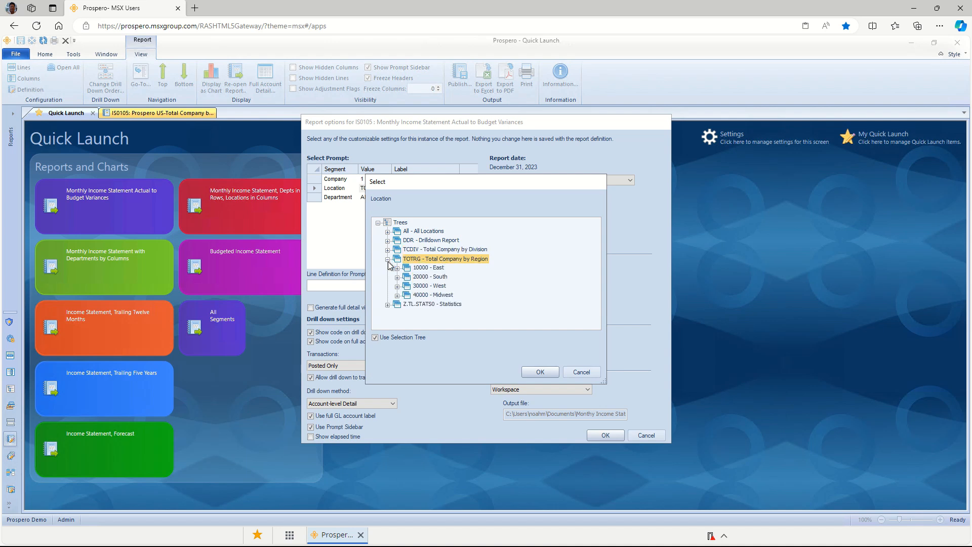
Try individual and multiple region selections under the Total Company by Region tree, then confirm TOTRG - Total Company by Region as the location.
{"action": "left_click", "coordinate": [432, 277]}
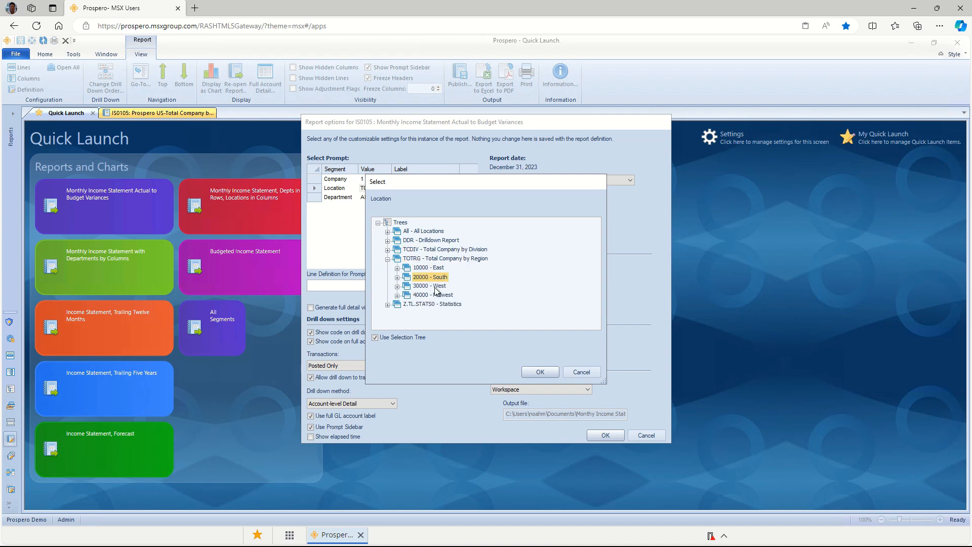
{"action": "left_click", "coordinate": [435, 288]}
{"action": "left_click", "coordinate": [438, 293]}
{"action": "left_click", "coordinate": [442, 257]}
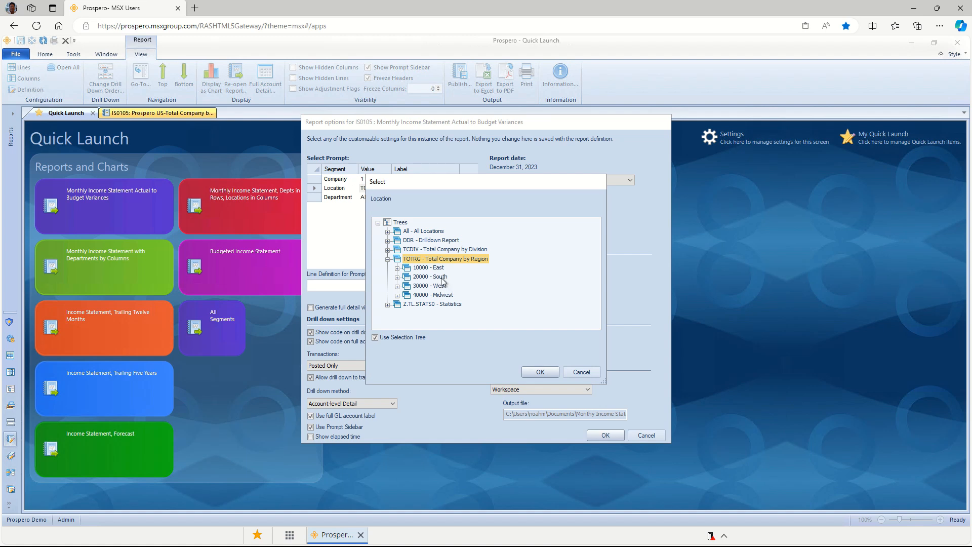
{"action": "left_click", "coordinate": [445, 278]}
{"action": "left_click", "coordinate": [447, 294], "text": "ctrl"}
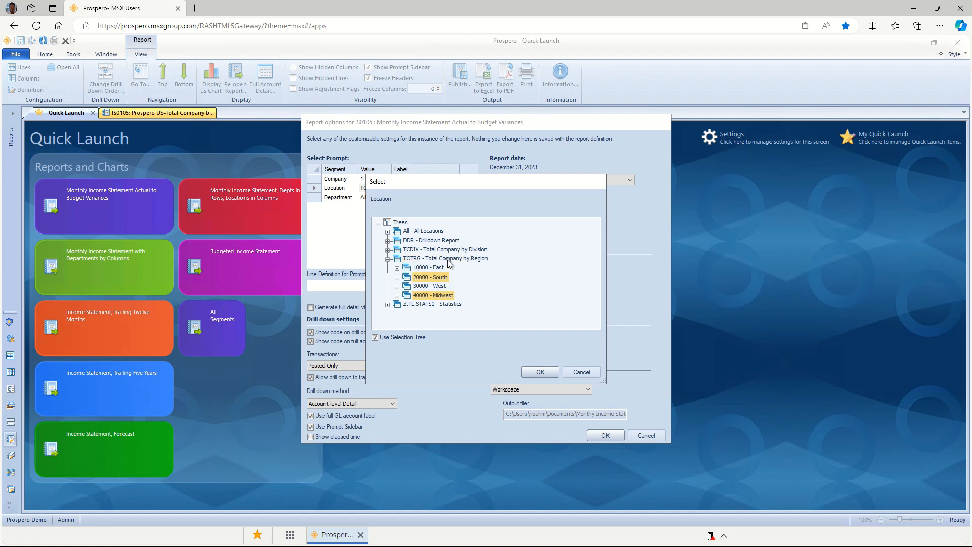
{"action": "left_click", "coordinate": [440, 268], "text": "ctrl"}
{"action": "left_click", "coordinate": [476, 260]}
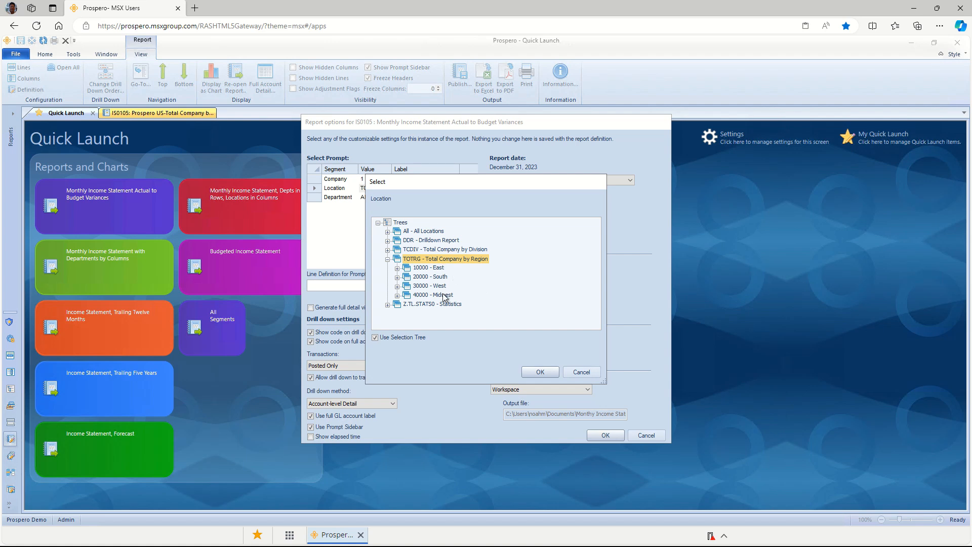
{"action": "left_click", "coordinate": [539, 372]}
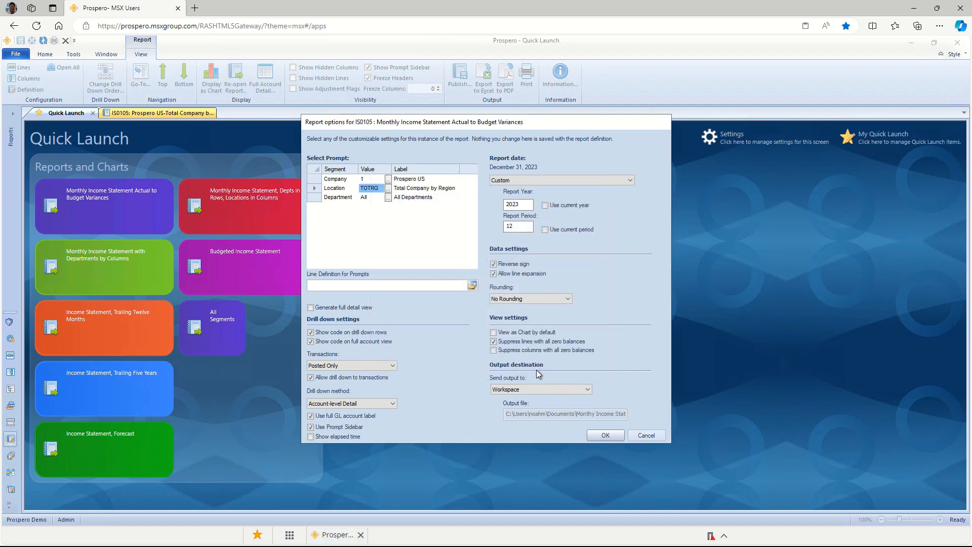
Check the report year and period, choose Workspace as the output destination, and run the report.
{"action": "double_click", "coordinate": [527, 205]}
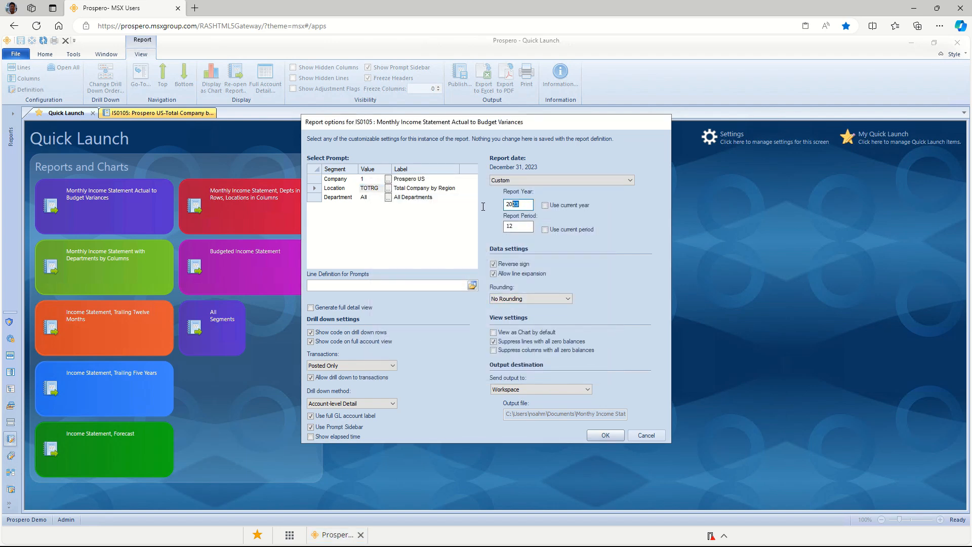
{"action": "double_click", "coordinate": [525, 225]}
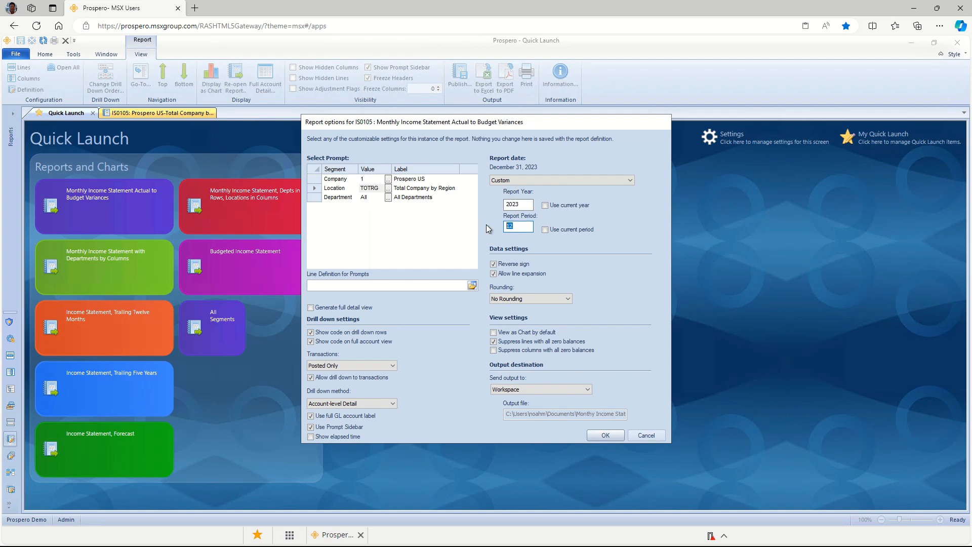
{"action": "left_click", "coordinate": [588, 390]}
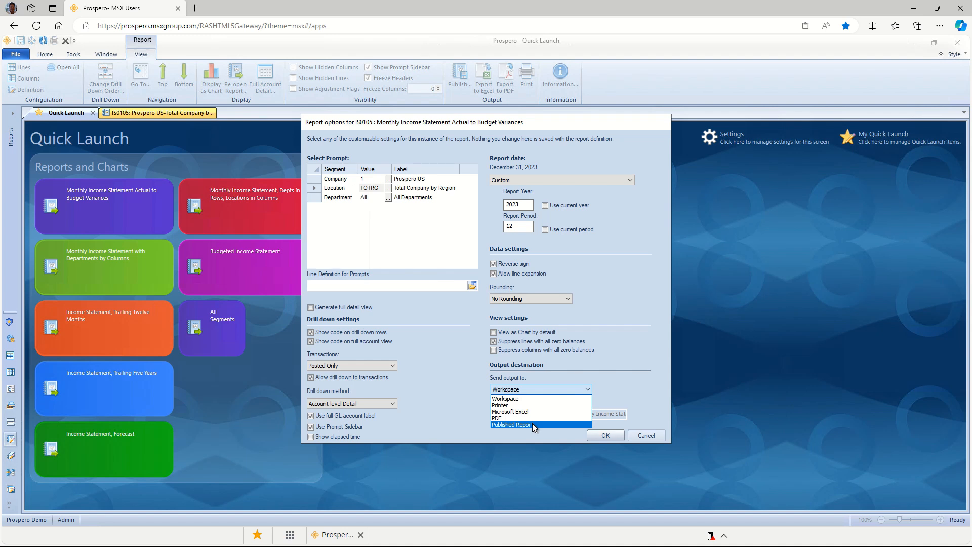
{"action": "left_click", "coordinate": [528, 400]}
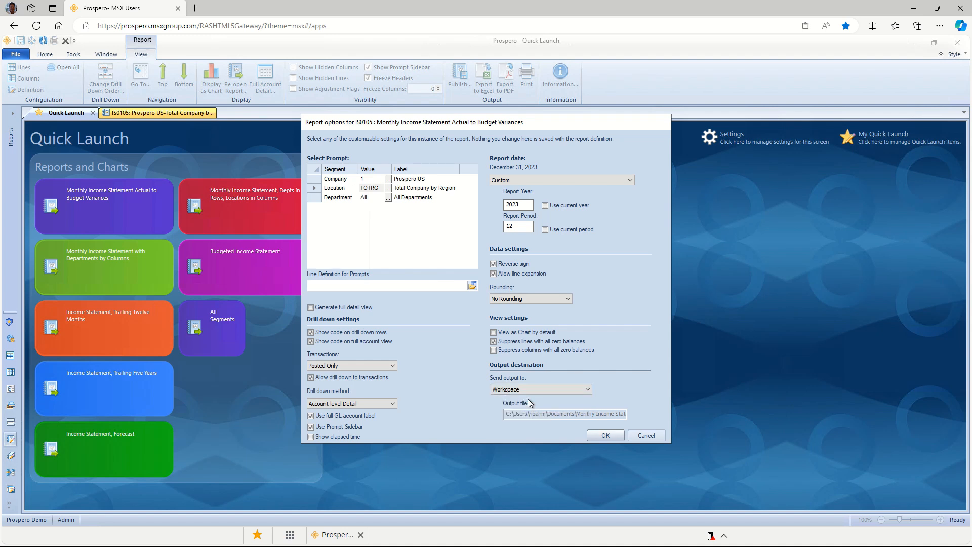
{"action": "left_click", "coordinate": [594, 435]}
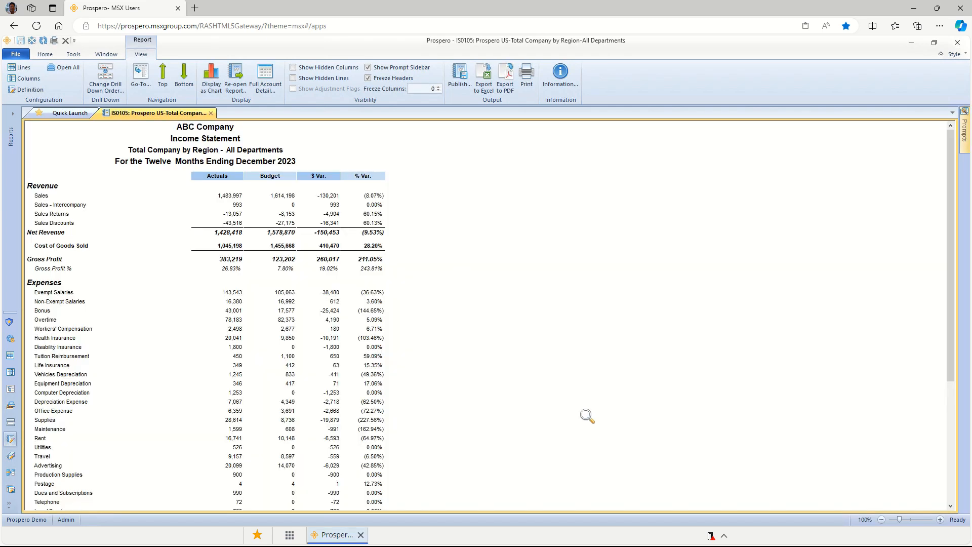
Switch to Quick Launch and back to the income statement, and examine its column headings and line descriptions.
{"action": "left_click", "coordinate": [75, 113]}
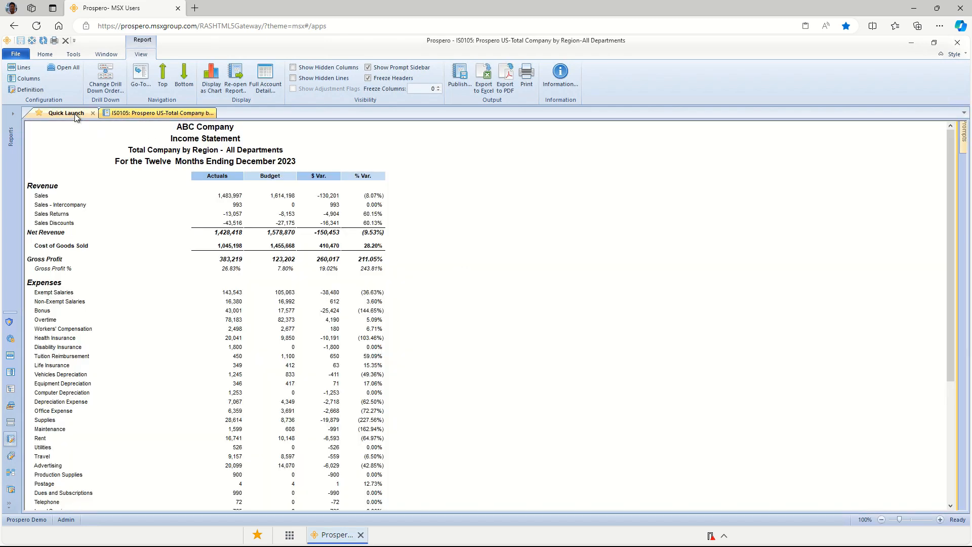
{"action": "left_click", "coordinate": [135, 114]}
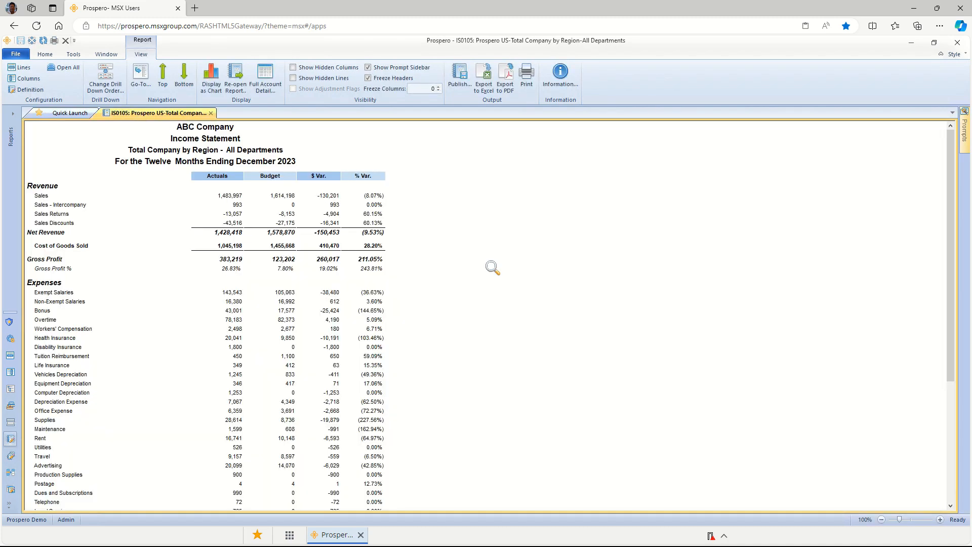
{"action": "left_click", "coordinate": [216, 186]}
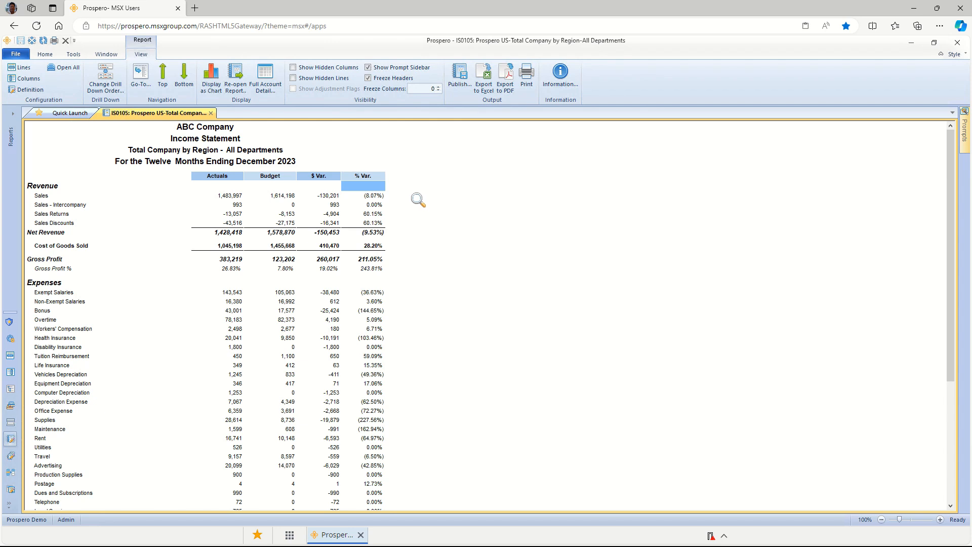
{"action": "left_click", "coordinate": [72, 187]}
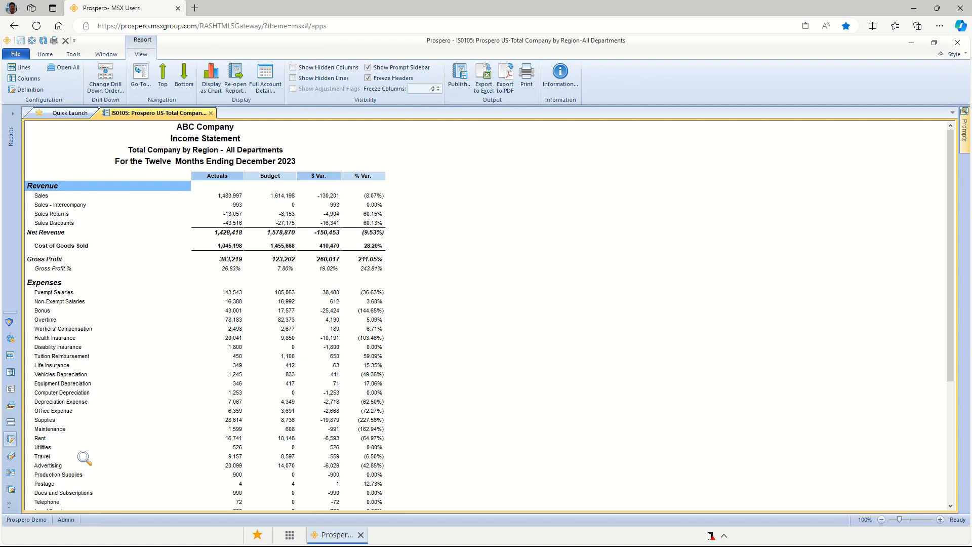
Go to the Total Expenses line of the income statement using Go-To.
{"action": "left_click", "coordinate": [144, 77]}
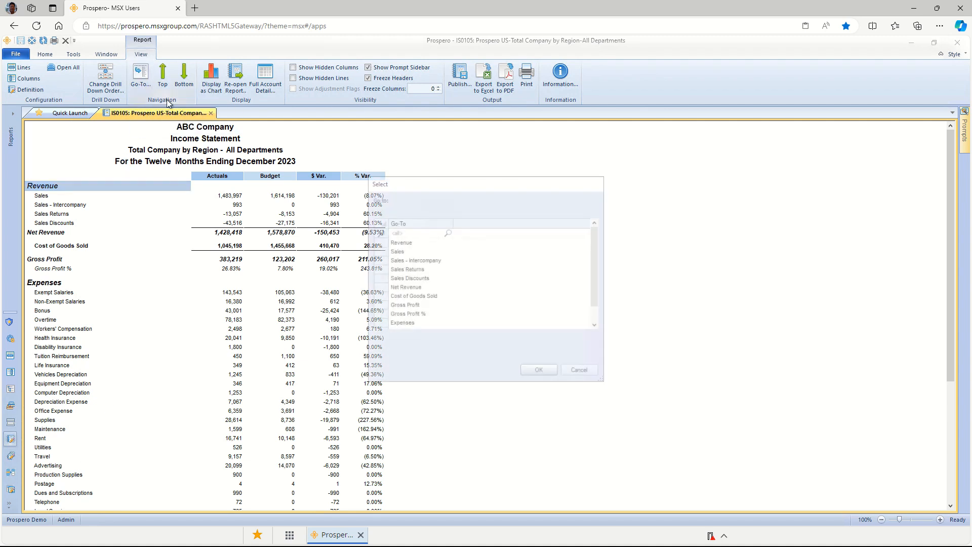
{"action": "left_click_drag", "start_coordinate": [597, 247], "coordinate": [597, 263]}
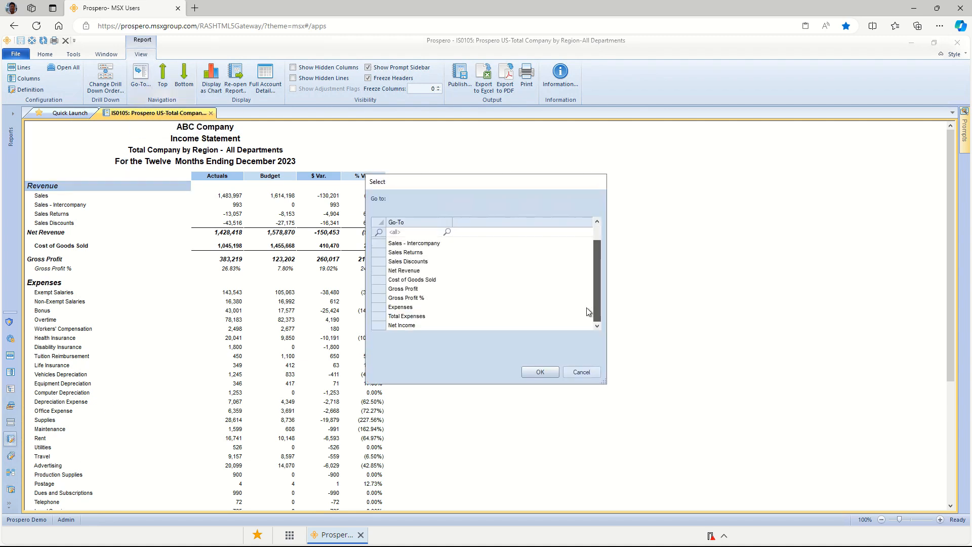
{"action": "left_click", "coordinate": [401, 317]}
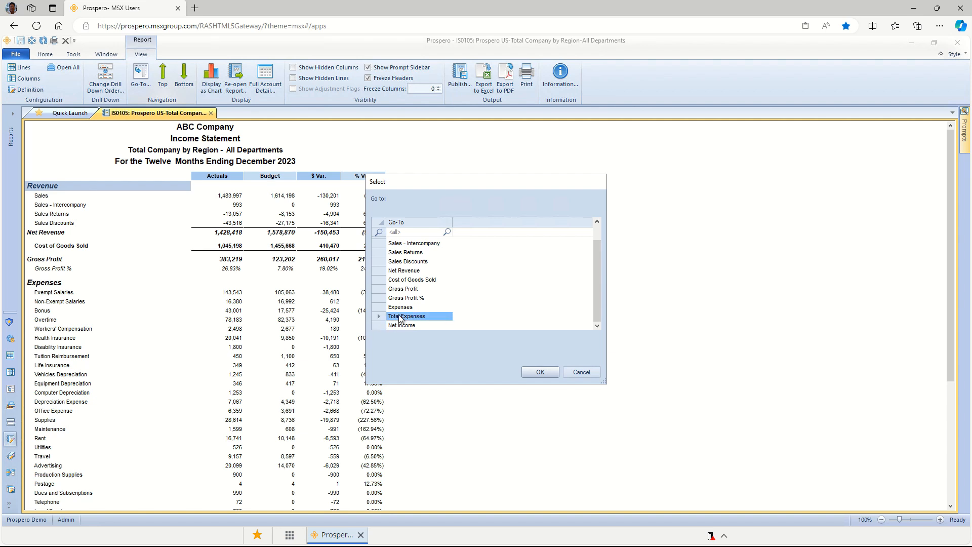
{"action": "left_click", "coordinate": [541, 374]}
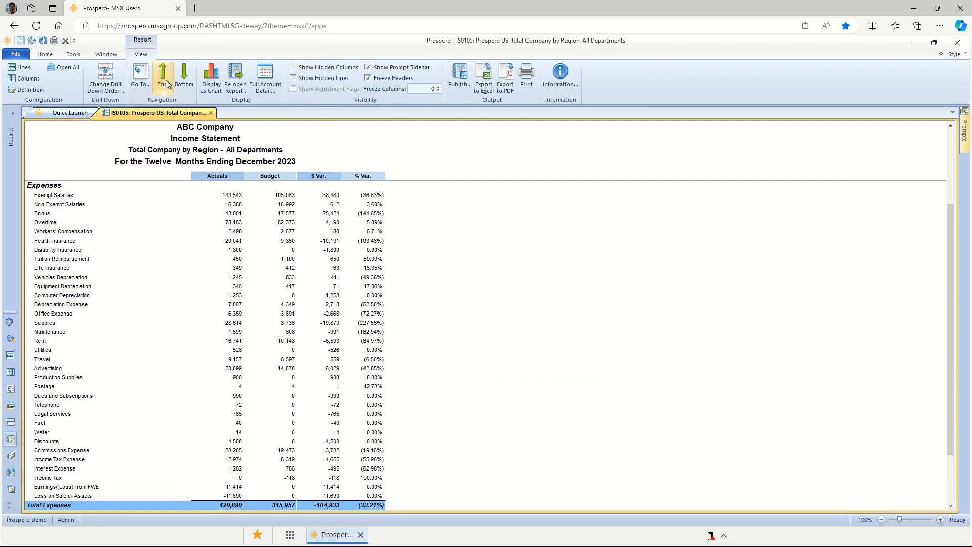
Jump to the end of the income statement and return to its beginning.
{"action": "left_click", "coordinate": [185, 79]}
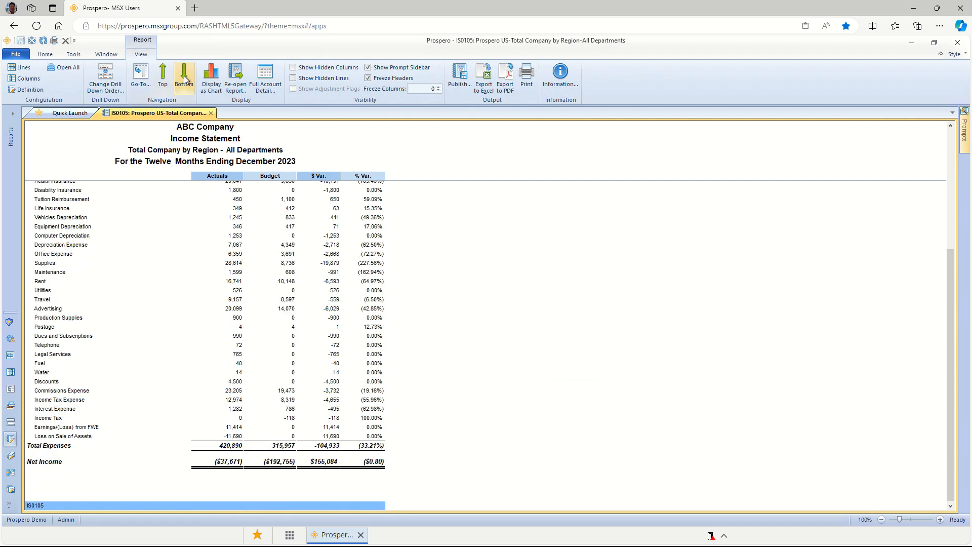
{"action": "left_click", "coordinate": [163, 76]}
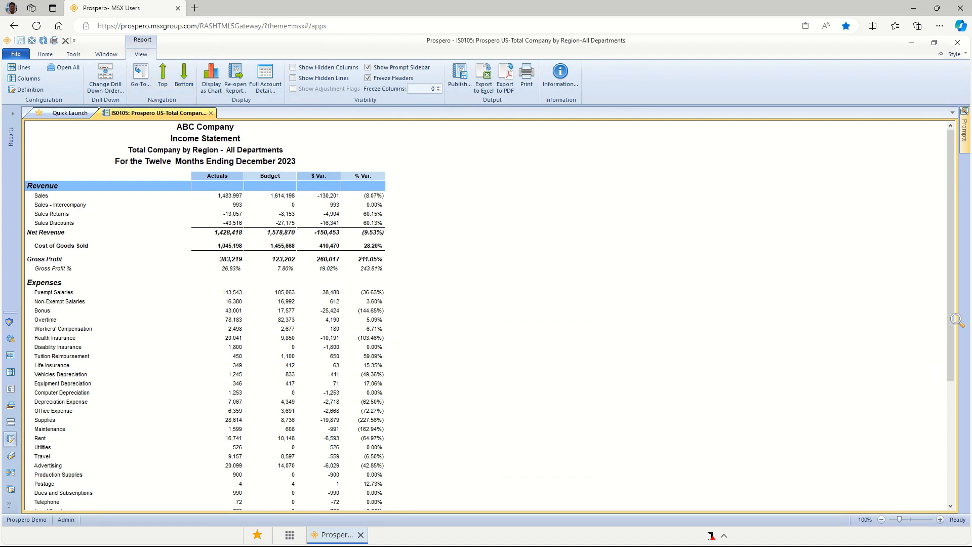
{"action": "left_click_drag", "start_coordinate": [951, 313], "coordinate": [946, 201]}
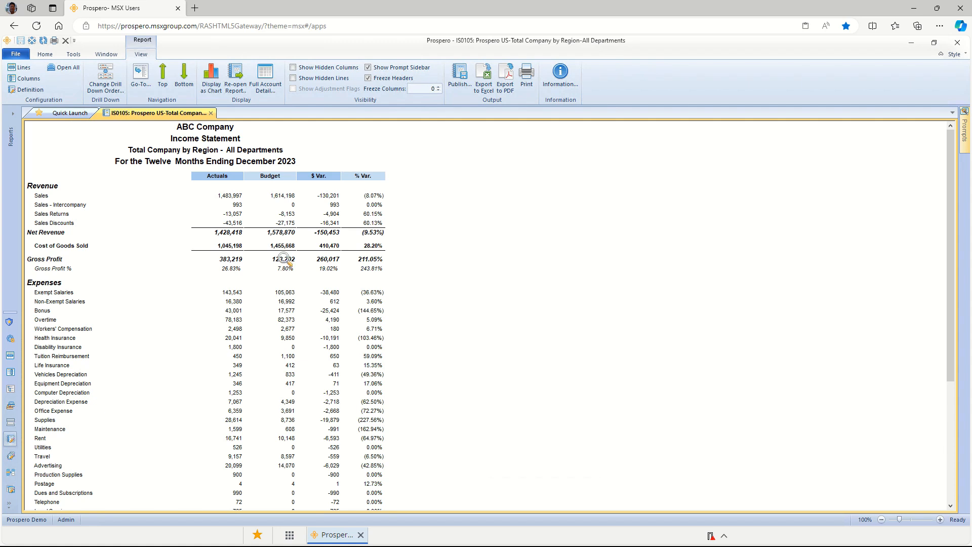
Drill down into the Exempt Salaries expense line and review its individual GL accounts and their Actuals amounts.
{"action": "left_click", "coordinate": [68, 292]}
{"action": "double_click", "coordinate": [67, 291]}
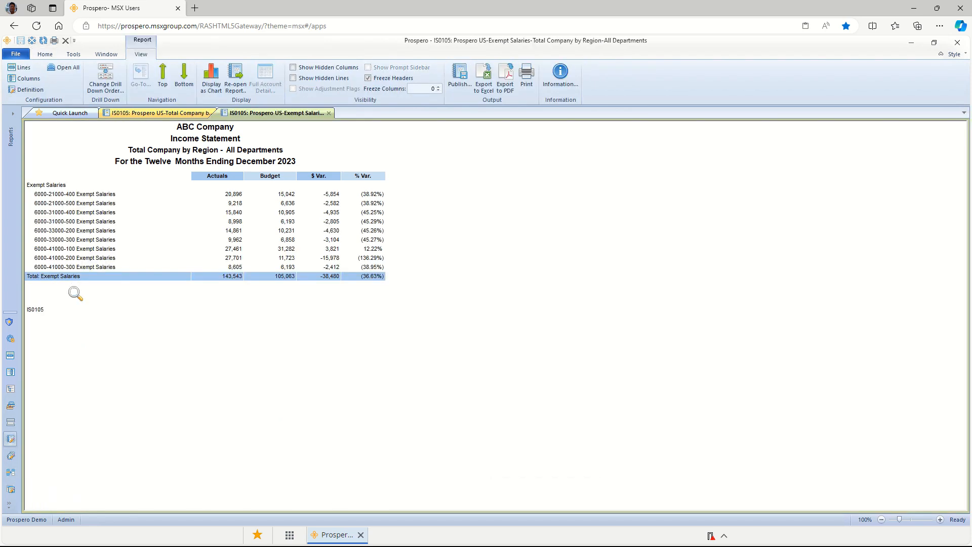
{"action": "left_click", "coordinate": [96, 195]}
{"action": "left_click", "coordinate": [100, 203]}
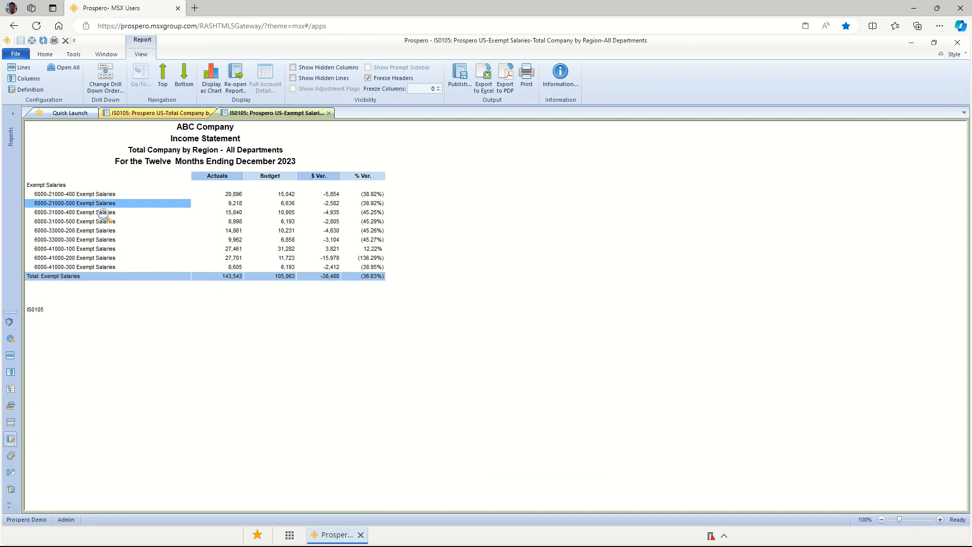
{"action": "left_click", "coordinate": [101, 212]}
{"action": "left_click", "coordinate": [221, 194]}
{"action": "left_click", "coordinate": [222, 204]}
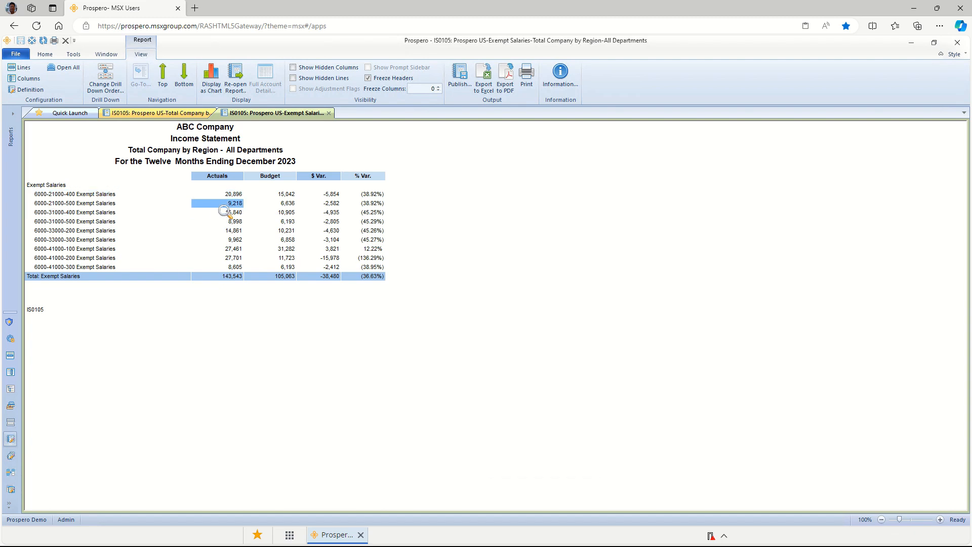
{"action": "left_click", "coordinate": [223, 213]}
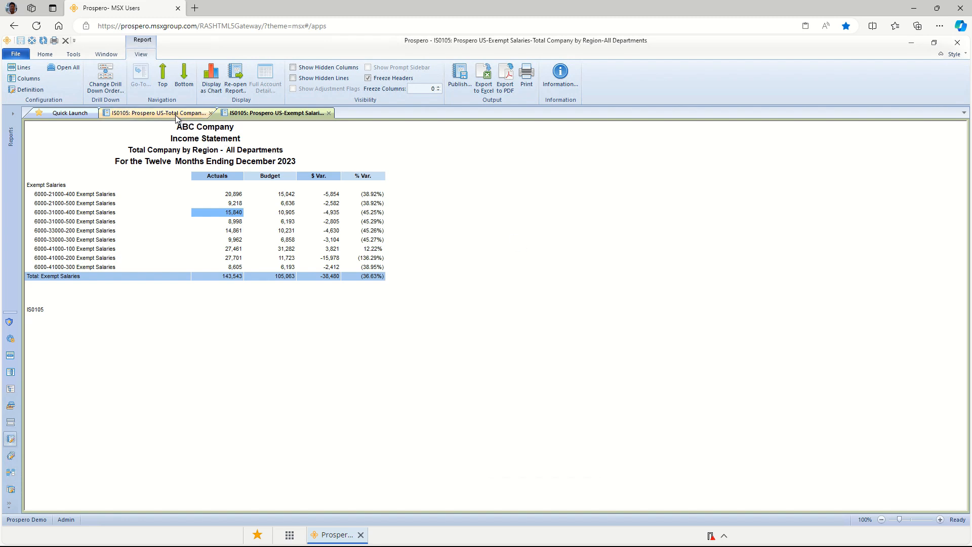
{"action": "left_click", "coordinate": [197, 114]}
{"action": "left_click", "coordinate": [257, 114]}
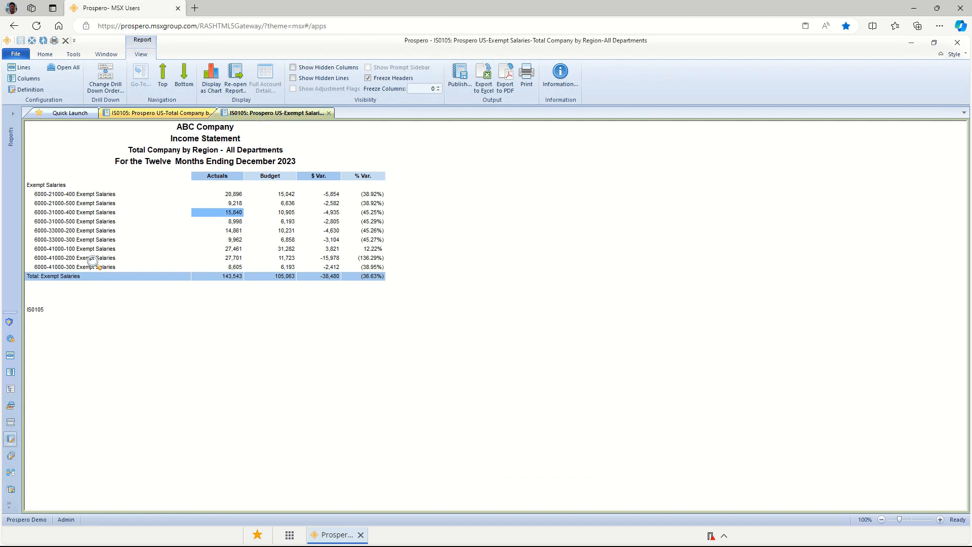
{"action": "double_click", "coordinate": [91, 194]}
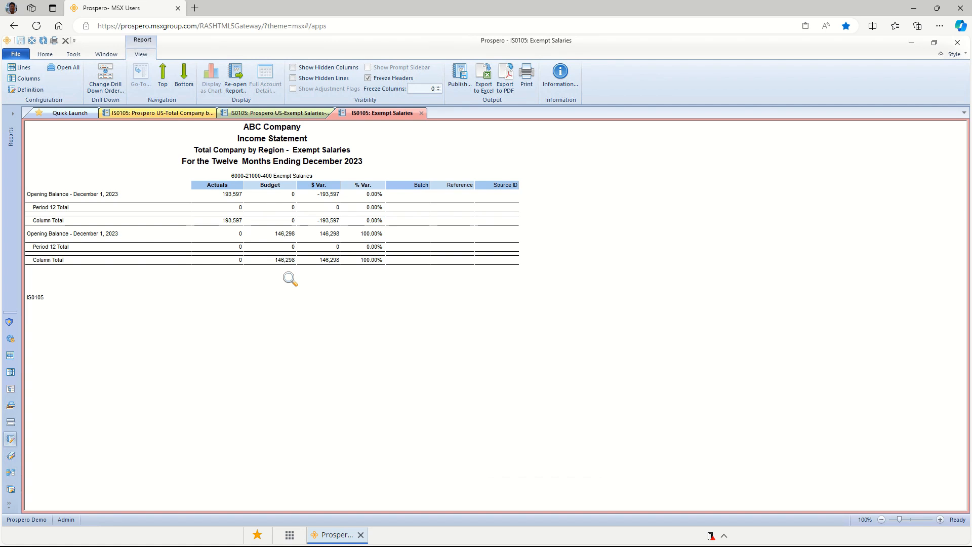
{"action": "left_click", "coordinate": [422, 114]}
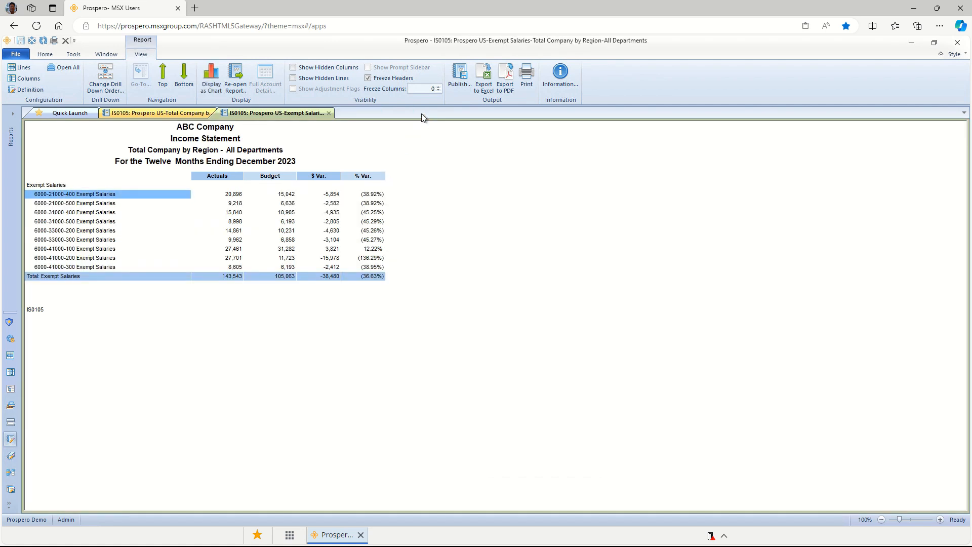
{"action": "left_click", "coordinate": [329, 113]}
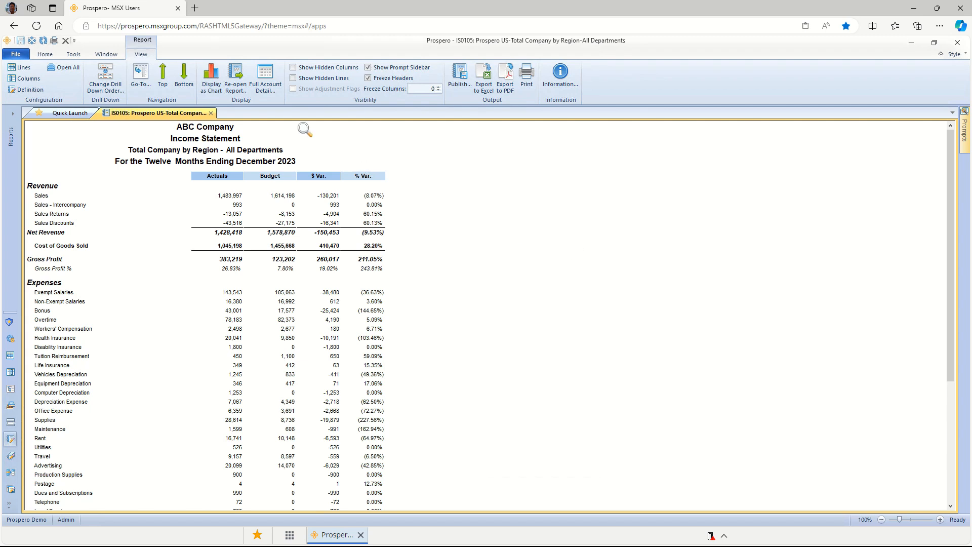
Display the income statement in Full Account Detail, review the individual Sales accounts and their total, and close the detail report.
{"action": "left_click", "coordinate": [262, 74]}
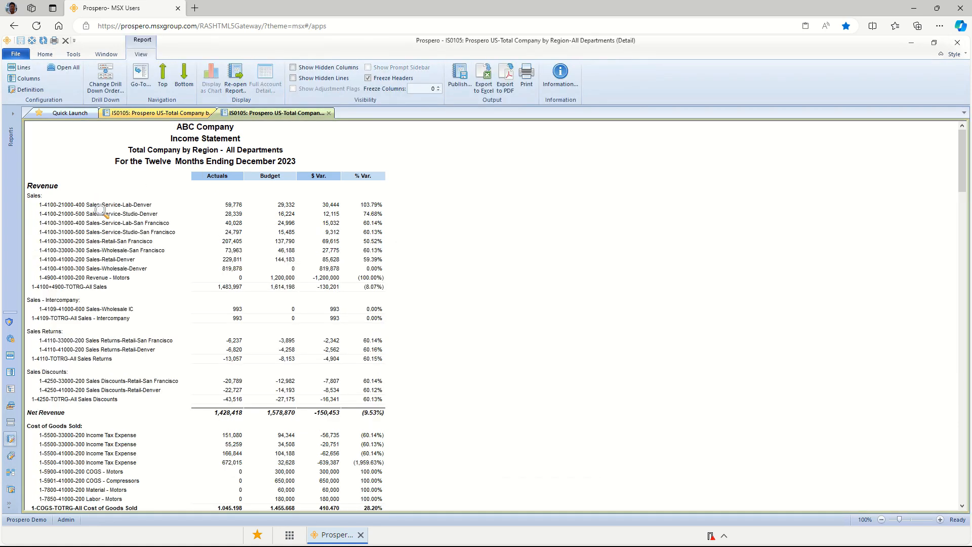
{"action": "left_click", "coordinate": [100, 206]}
{"action": "left_click", "coordinate": [101, 214]}
{"action": "left_click", "coordinate": [102, 223]}
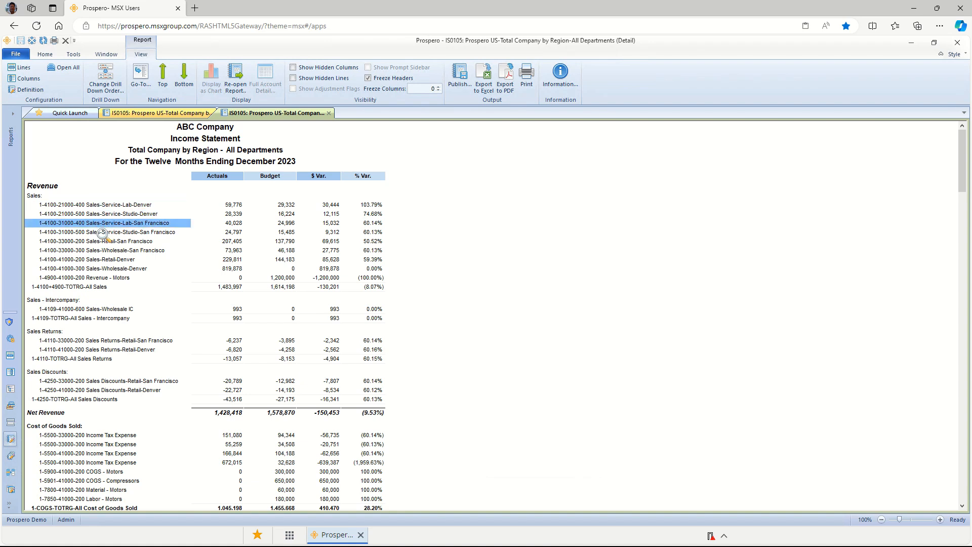
{"action": "left_click", "coordinate": [104, 232]}
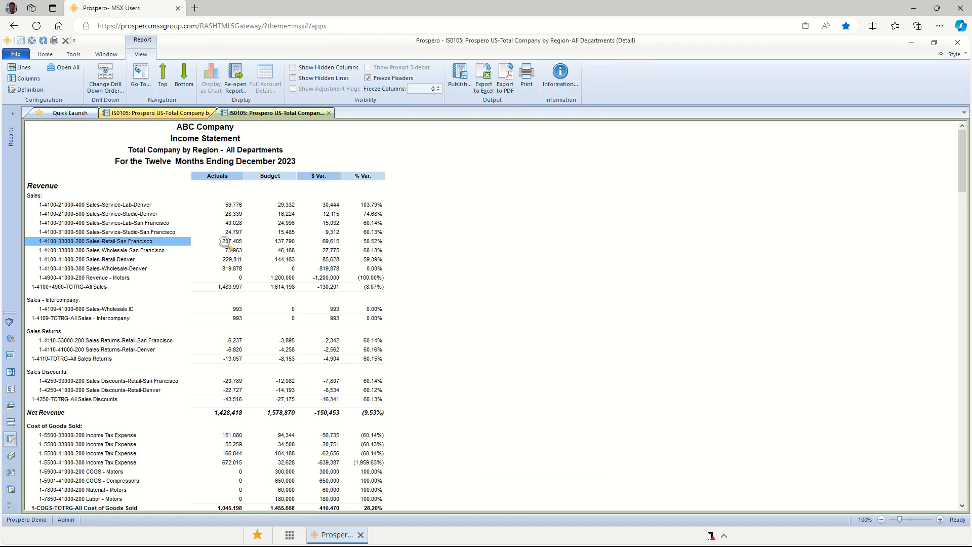
{"action": "left_click", "coordinate": [225, 285]}
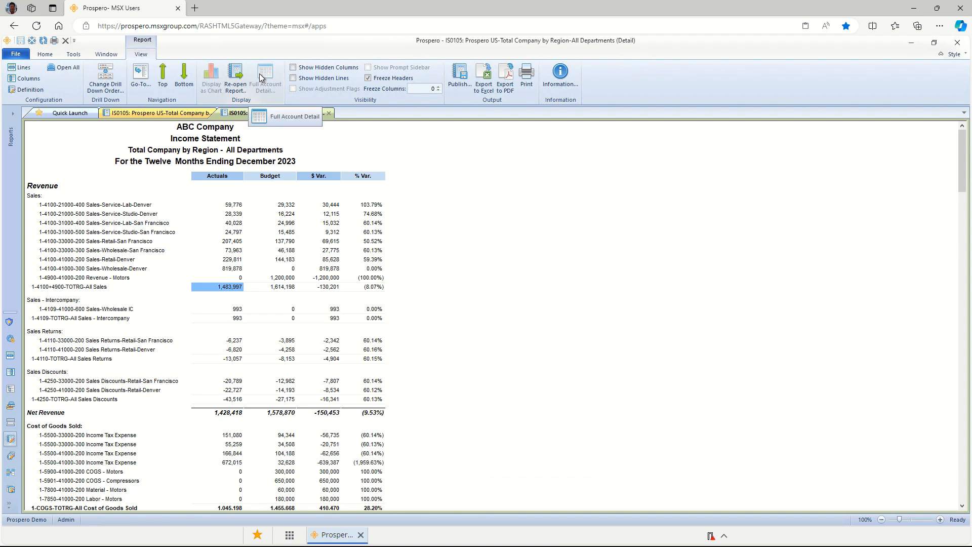
{"action": "left_click", "coordinate": [329, 114]}
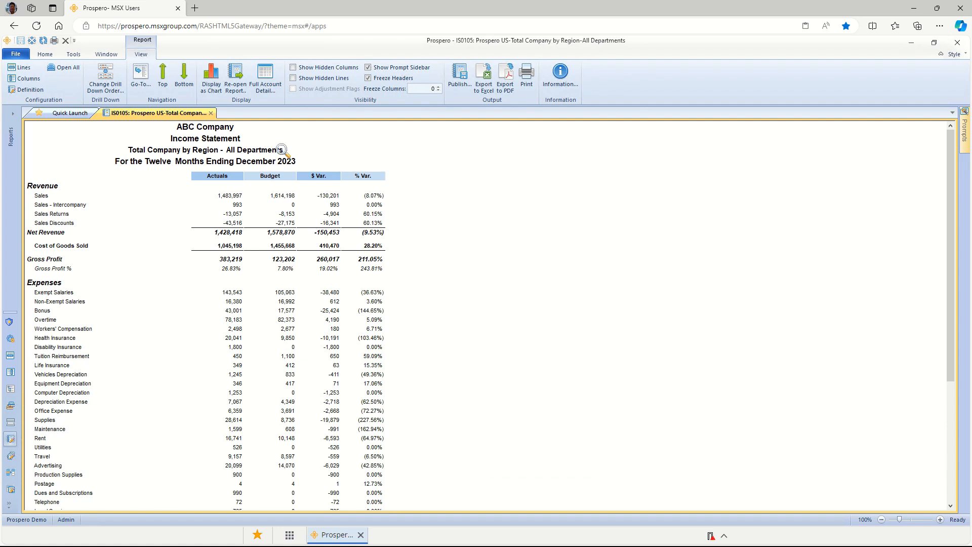
Change the report's drill down order so that Location comes first, ahead of Account Level Detail.
{"action": "left_click", "coordinate": [110, 85]}
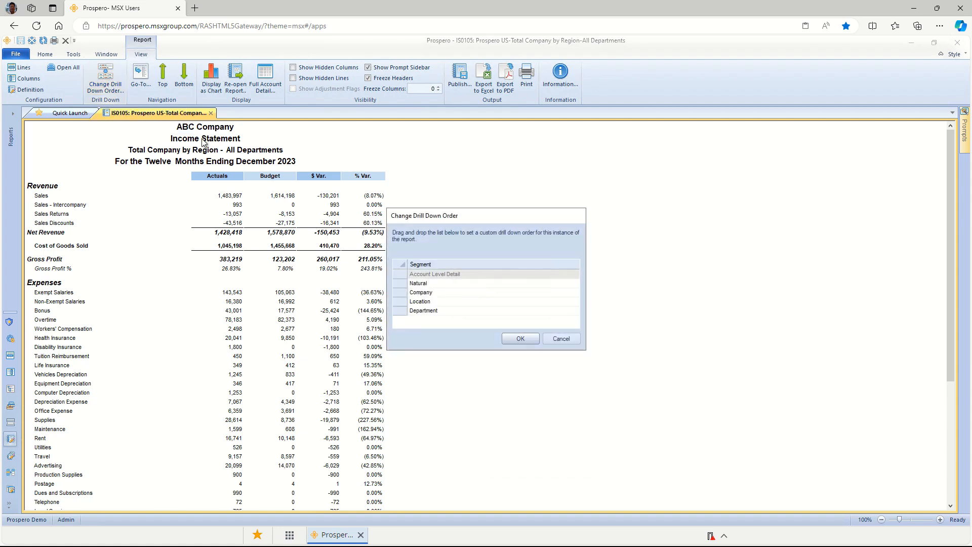
{"action": "left_click", "coordinate": [477, 274]}
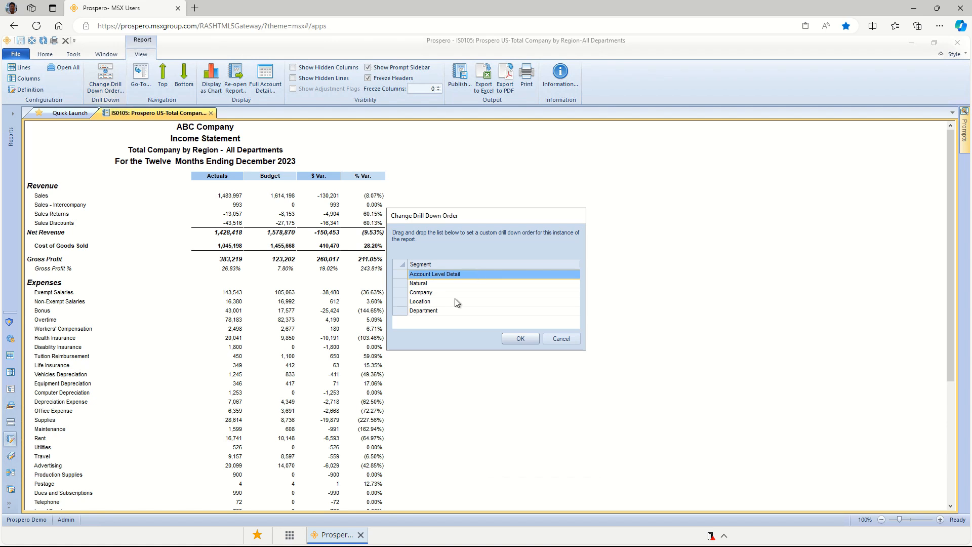
{"action": "left_click", "coordinate": [404, 303]}
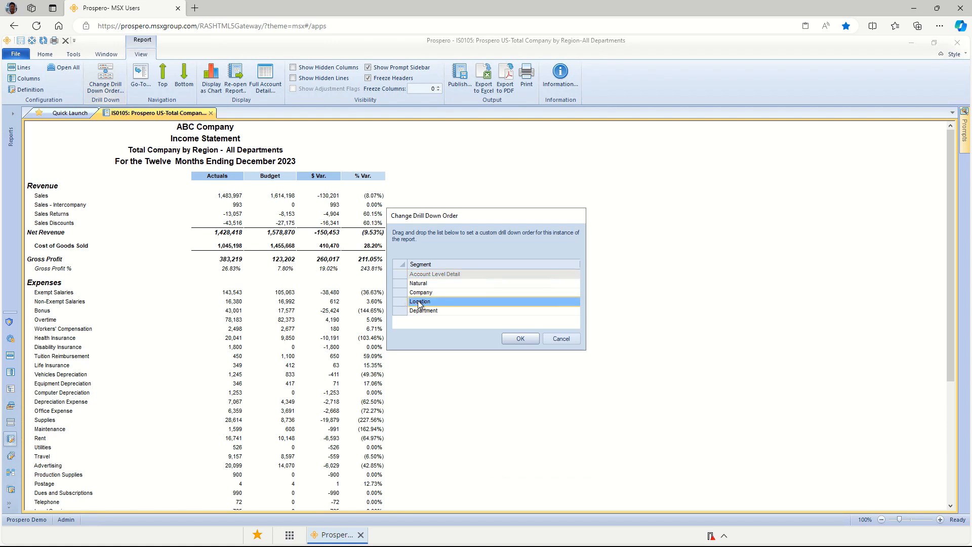
{"action": "left_click_drag", "start_coordinate": [403, 304], "coordinate": [413, 277]}
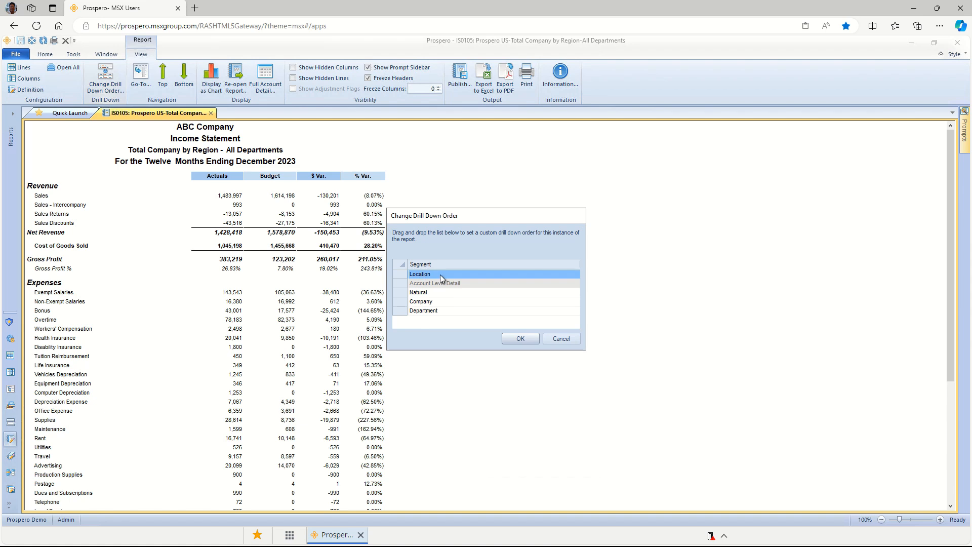
{"action": "left_click", "coordinate": [521, 339]}
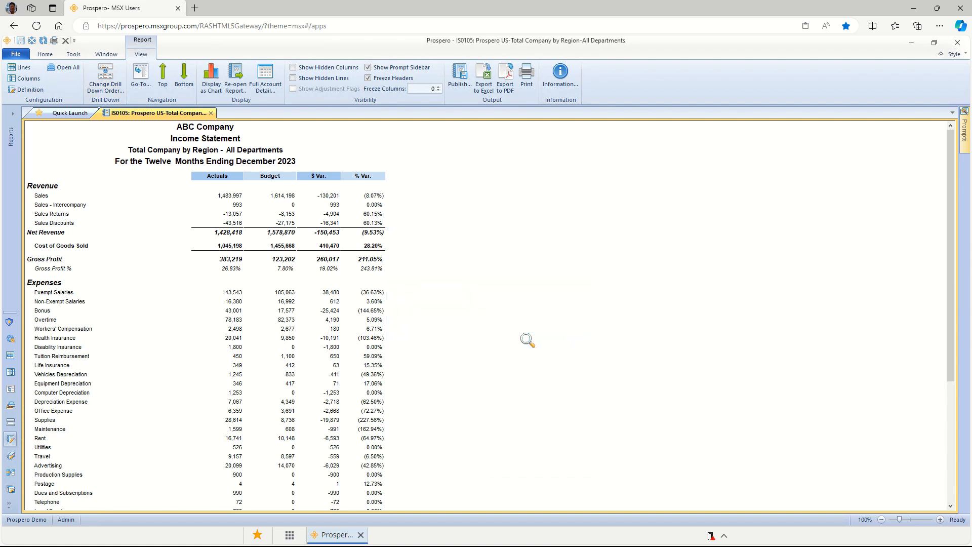
Drill down into the Exempt Salaries Actuals, review the South, West and Midwest amounts, and close the drill-down report.
{"action": "left_click", "coordinate": [229, 292]}
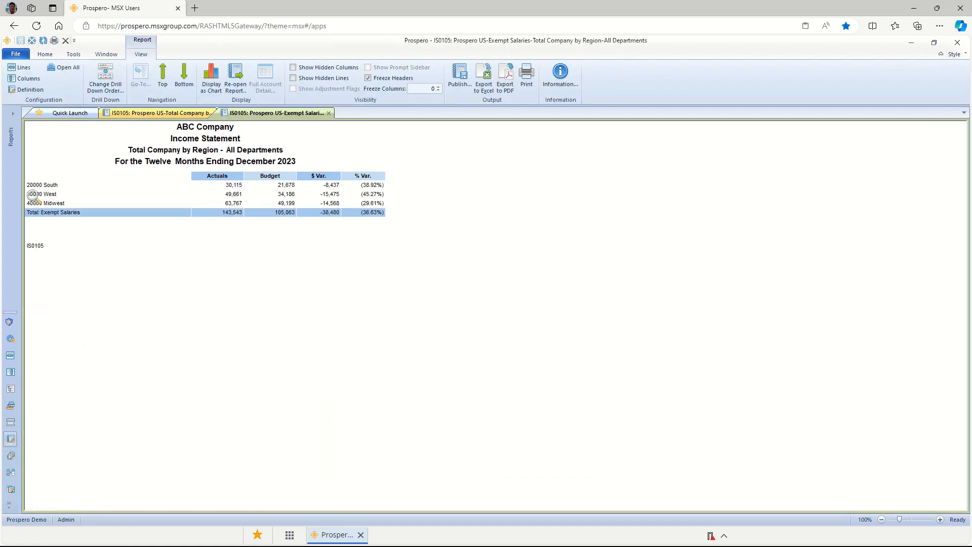
{"action": "left_click", "coordinate": [61, 185]}
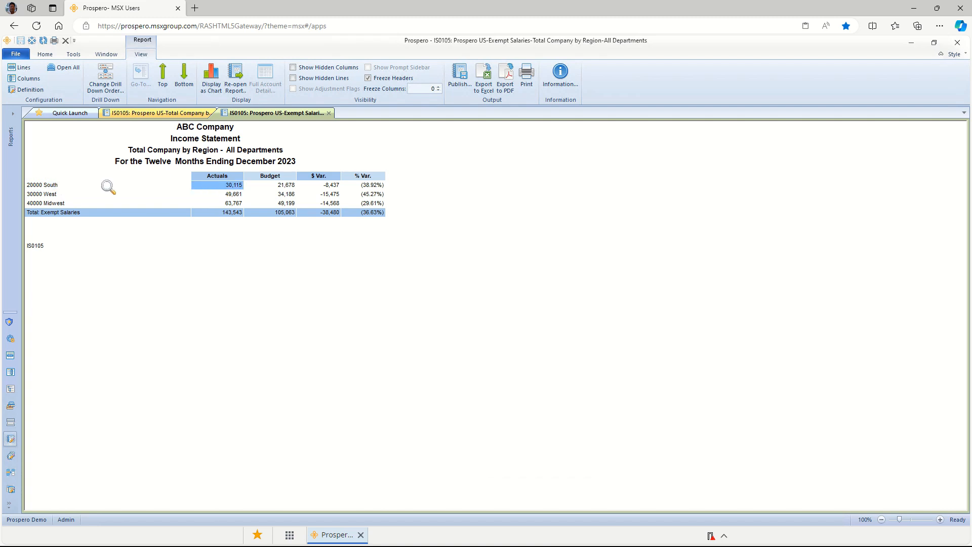
{"action": "left_click", "coordinate": [231, 194]}
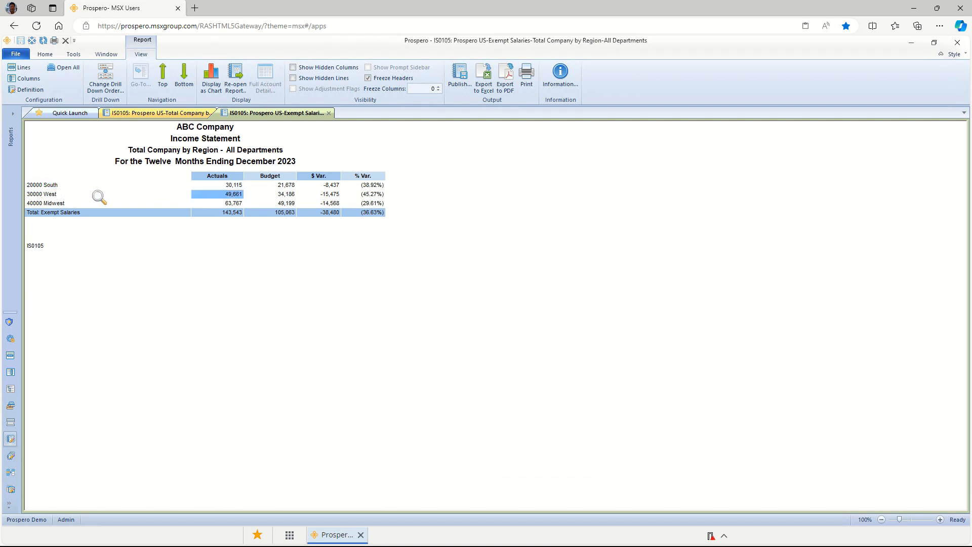
{"action": "left_click", "coordinate": [104, 194]}
{"action": "left_click", "coordinate": [220, 203]}
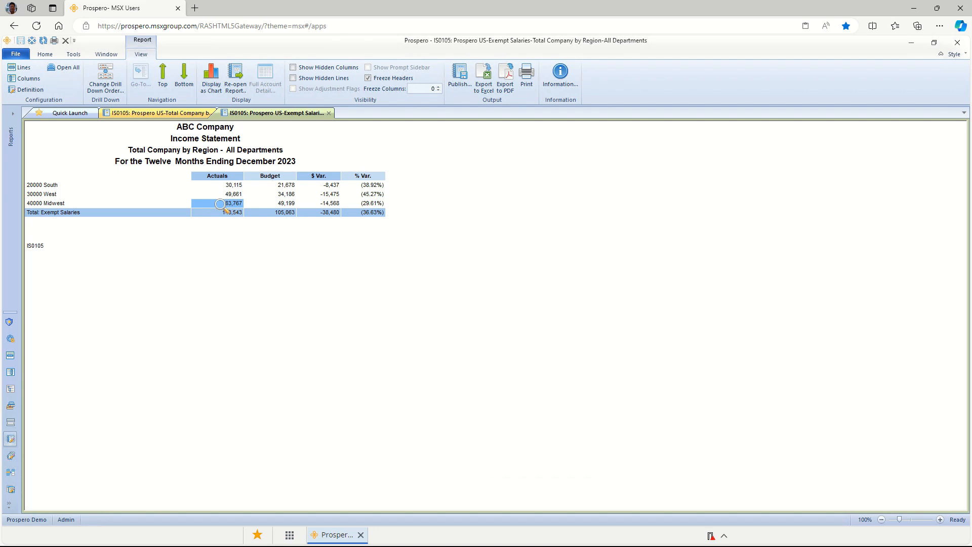
{"action": "left_click", "coordinate": [120, 205]}
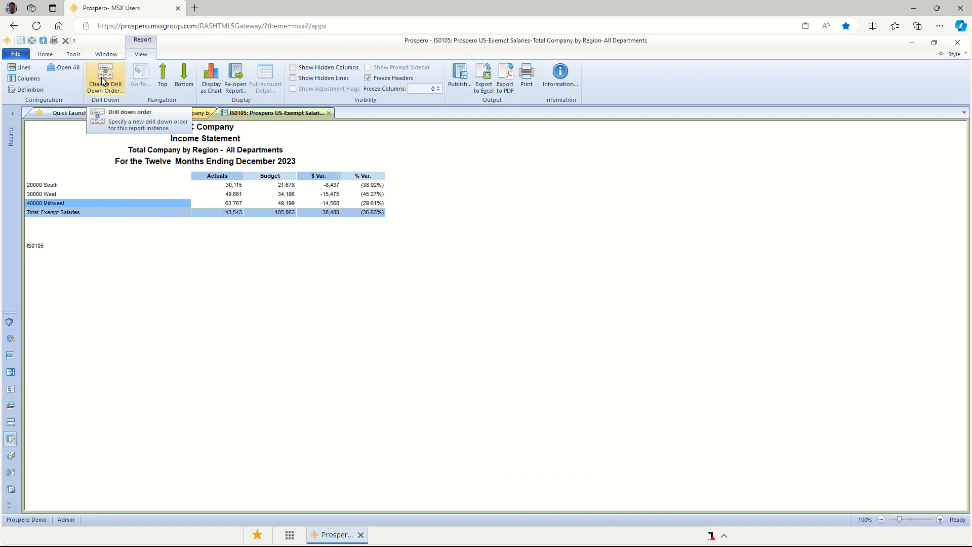
{"action": "left_click", "coordinate": [329, 113]}
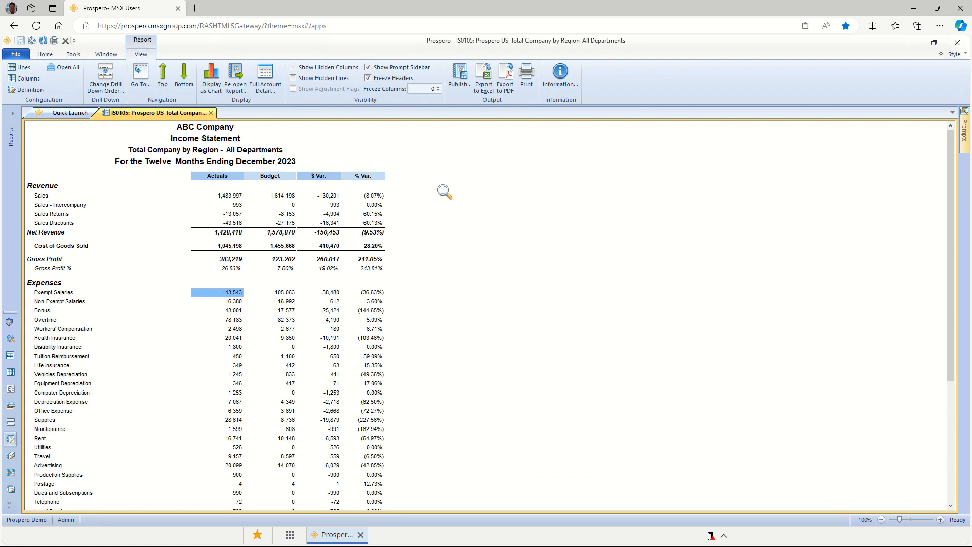
{"action": "left_click", "coordinate": [444, 191]}
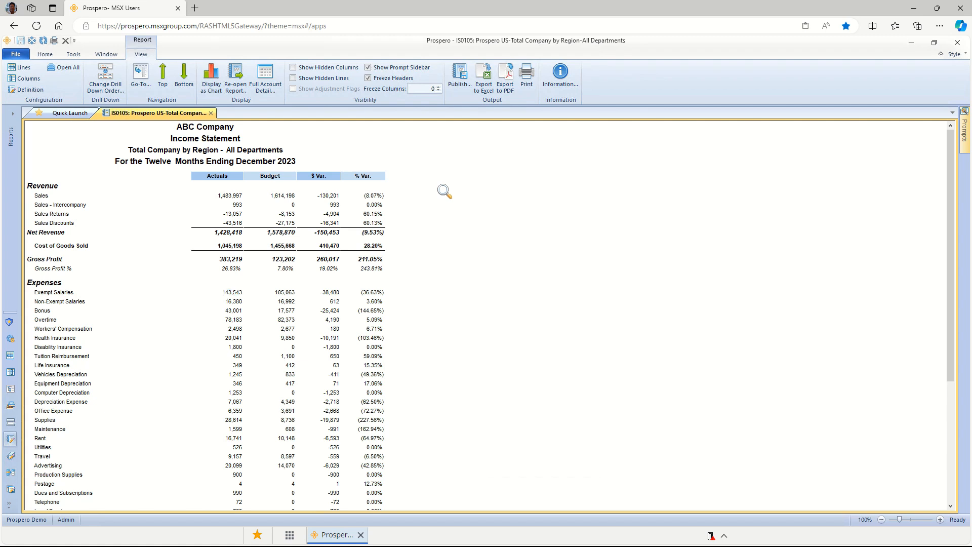